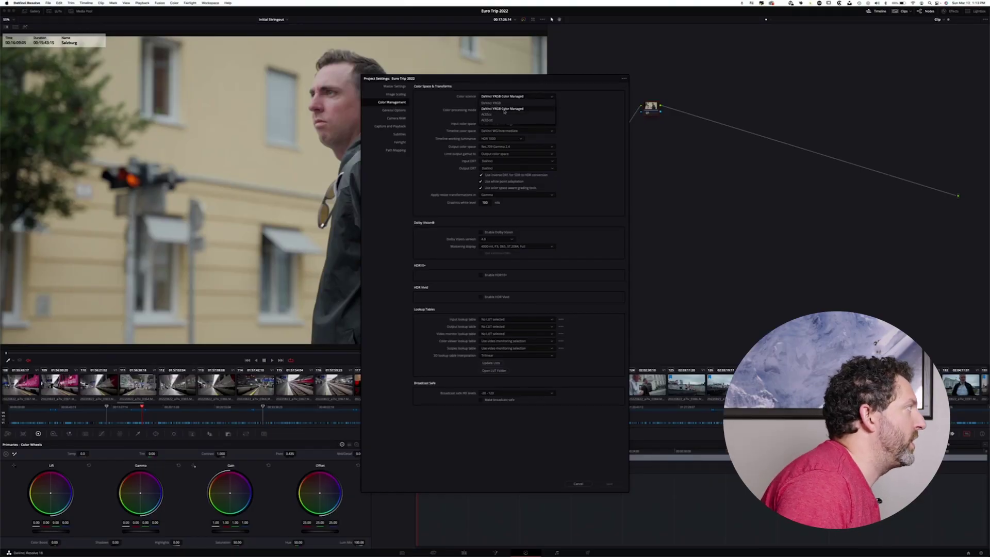
Step: Confirm colour management: Custom processing, S-Log3 input, DaVinci WG timeline, Rec.709 Gamma 2.4 output, then cancel
{"action": "left_click", "coordinate": [533, 110]}
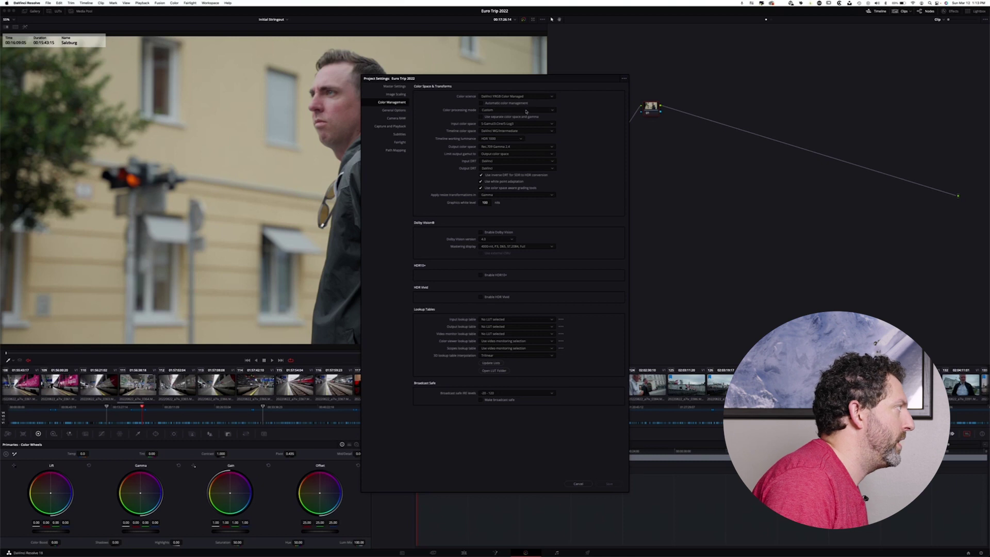
{"action": "left_click", "coordinate": [512, 110]}
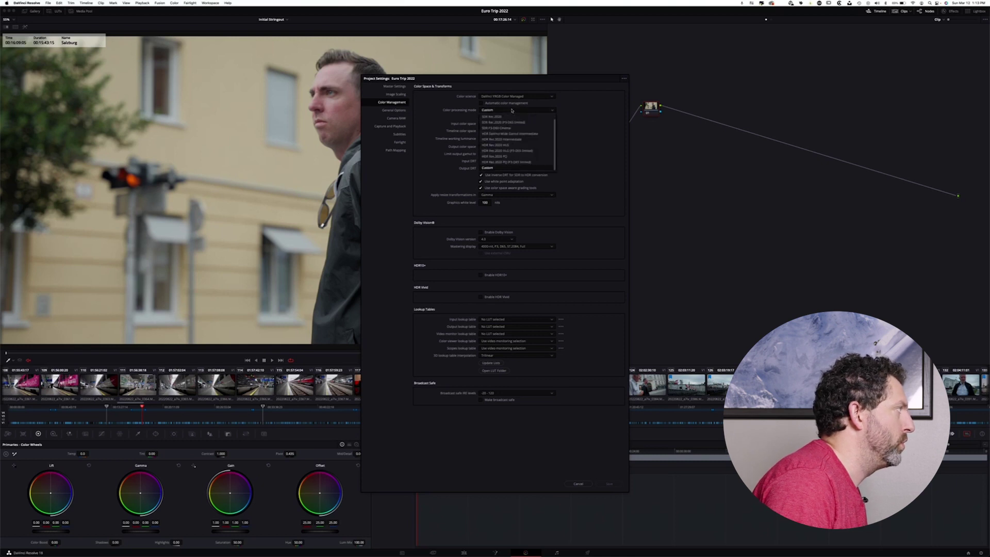
{"action": "left_click", "coordinate": [512, 110]}
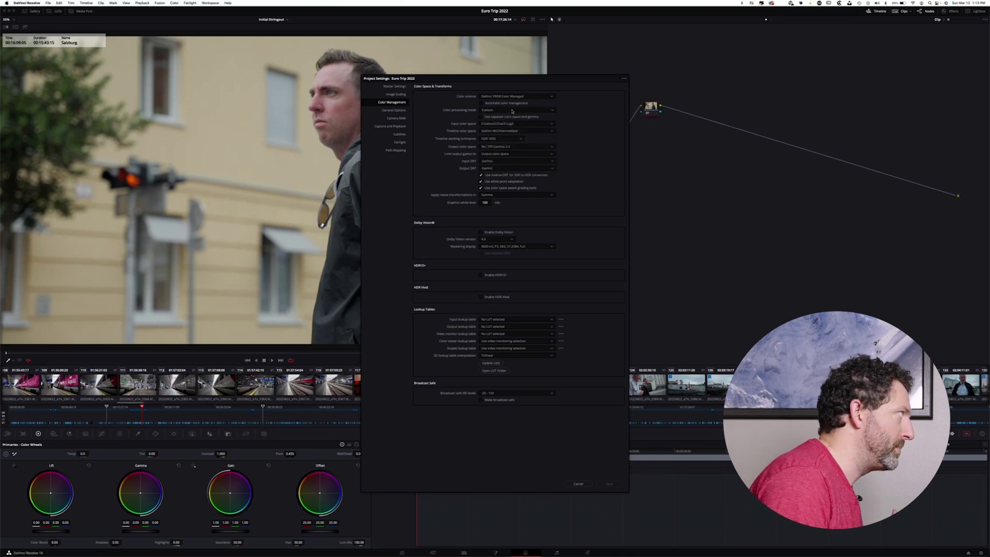
{"action": "left_click", "coordinate": [509, 124]}
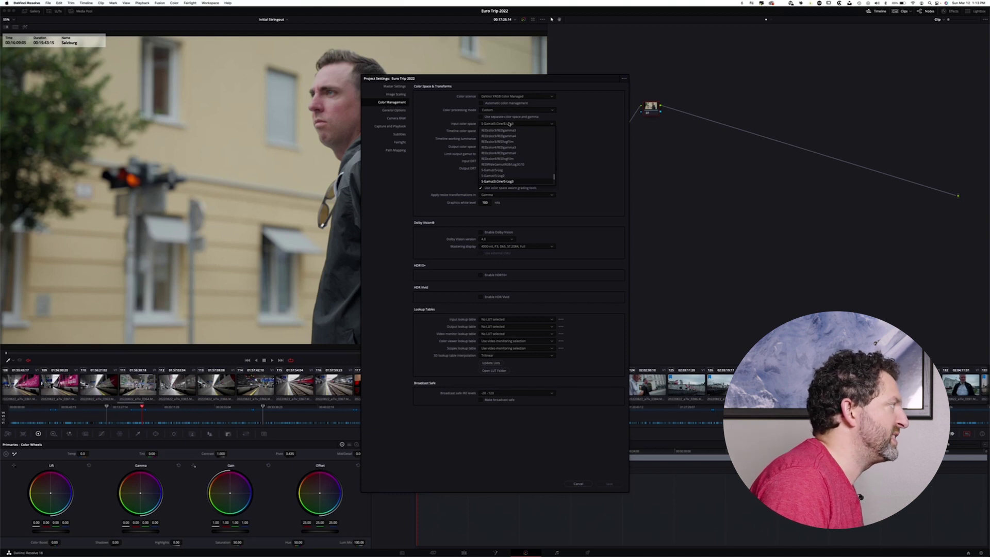
{"action": "left_click", "coordinate": [508, 124]}
{"action": "left_click", "coordinate": [507, 131]}
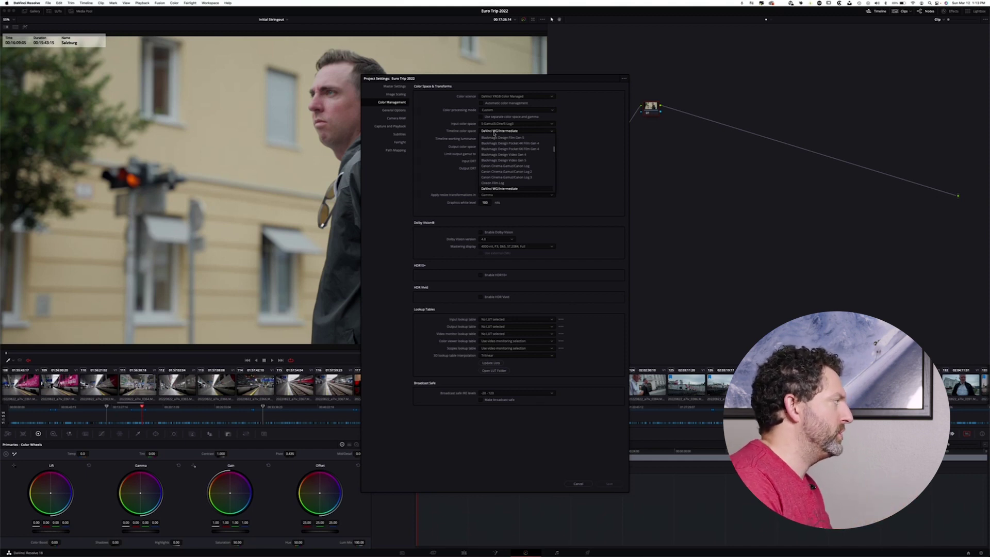
{"action": "left_click", "coordinate": [494, 133]}
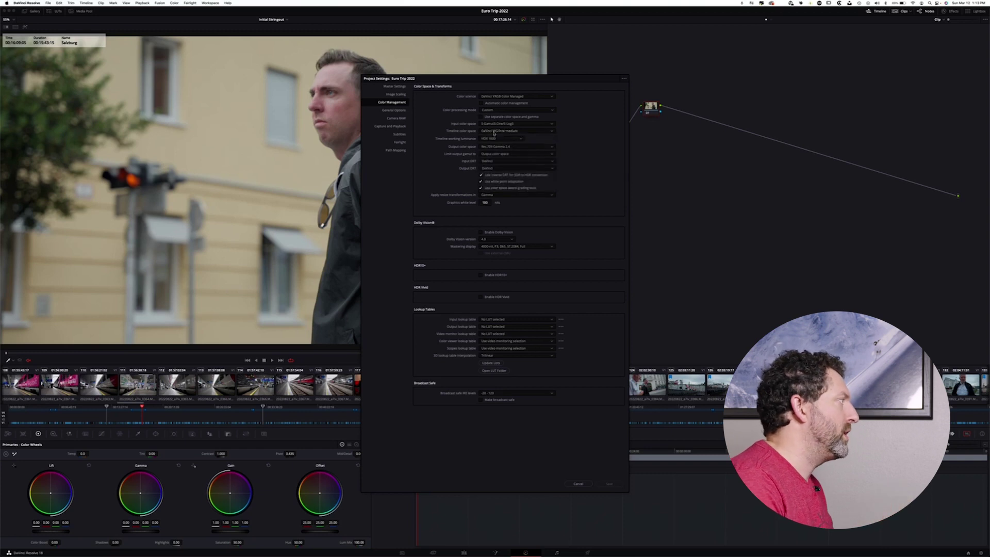
{"action": "left_click", "coordinate": [497, 147]}
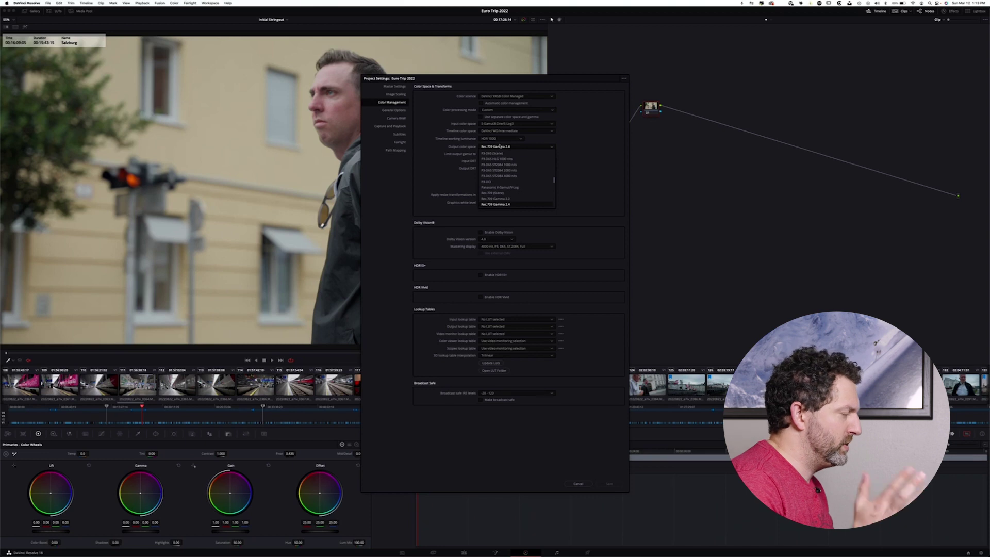
{"action": "left_click", "coordinate": [500, 147]}
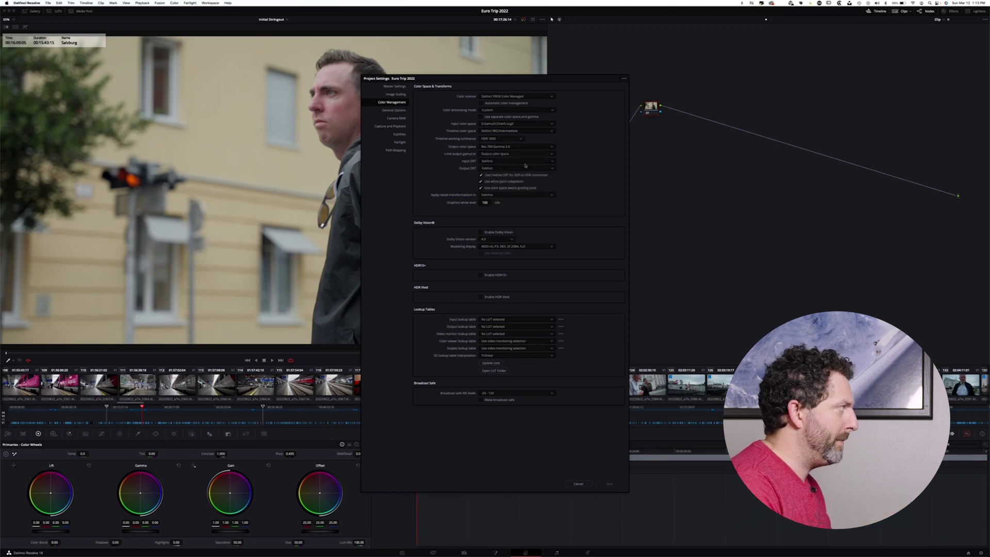
{"action": "left_click", "coordinate": [536, 148]}
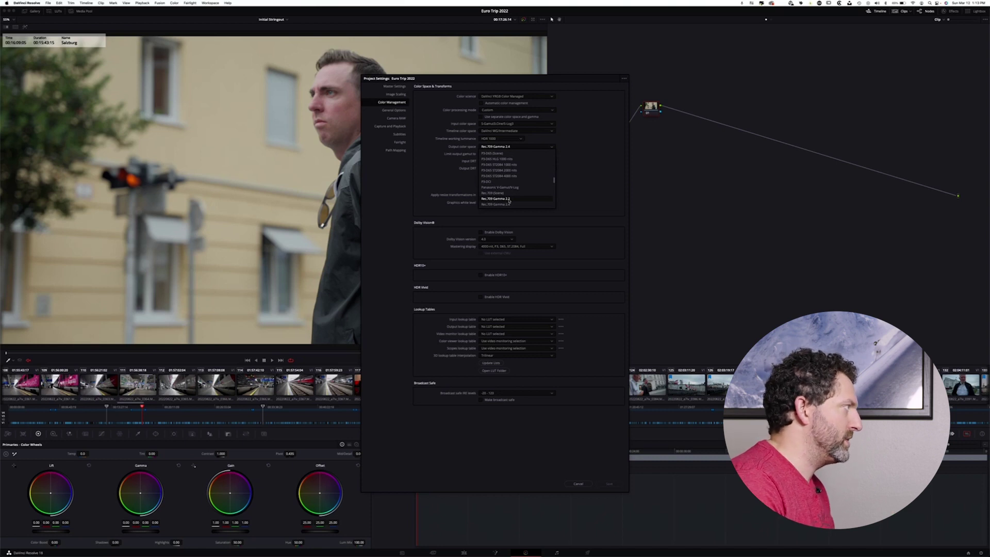
{"action": "left_click", "coordinate": [502, 205]}
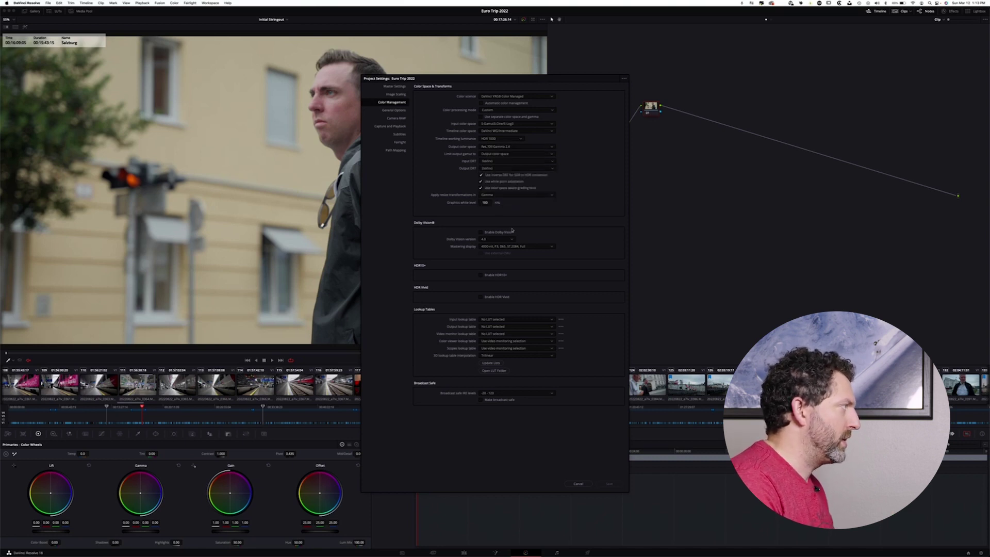
{"action": "left_click", "coordinate": [578, 484]}
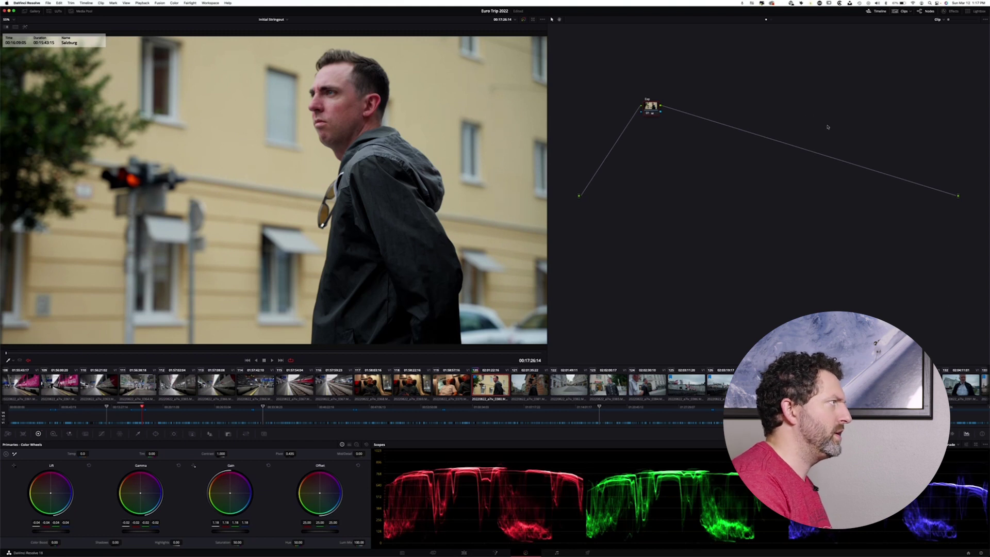
Step: Move the first node up-left in the graph and toggle its grade to compare
{"action": "left_click_drag", "start_coordinate": [655, 110], "coordinate": [599, 79]}
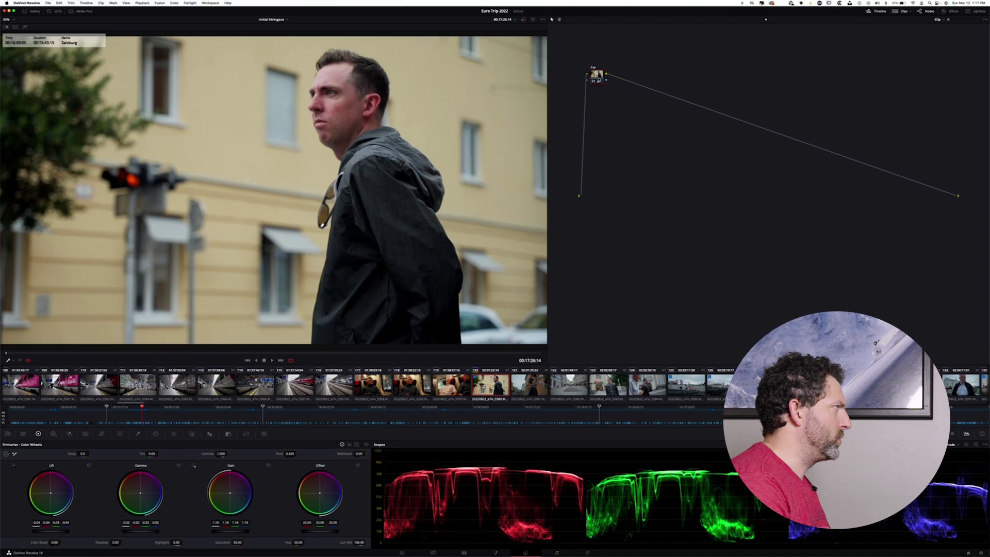
{"action": "key", "text": "ctrl+d"}
{"action": "key", "text": "ctrl+d"}
{"action": "key", "text": "ctrl+d"}
{"action": "key", "text": "ctrl+d"}
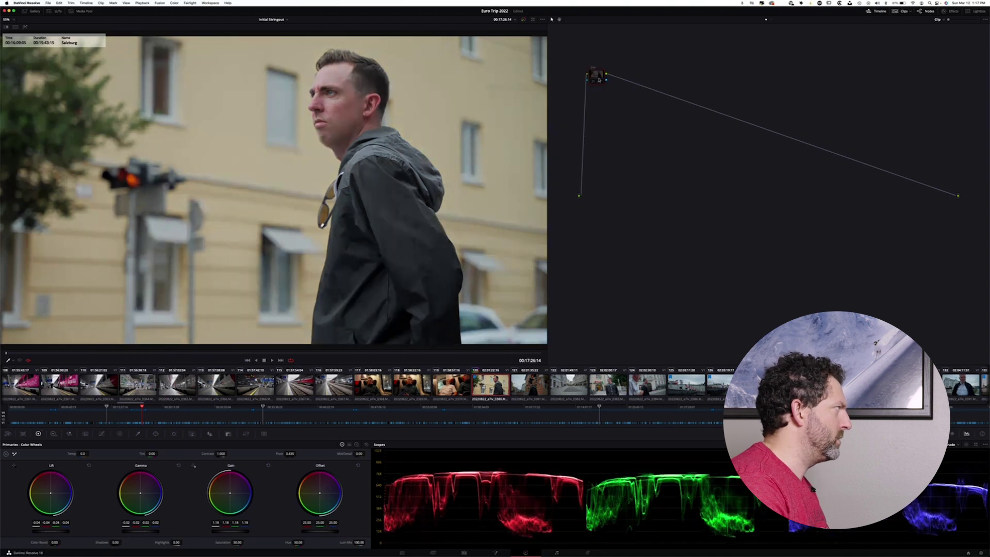
{"action": "left_click_drag", "start_coordinate": [599, 80], "coordinate": [601, 80]}
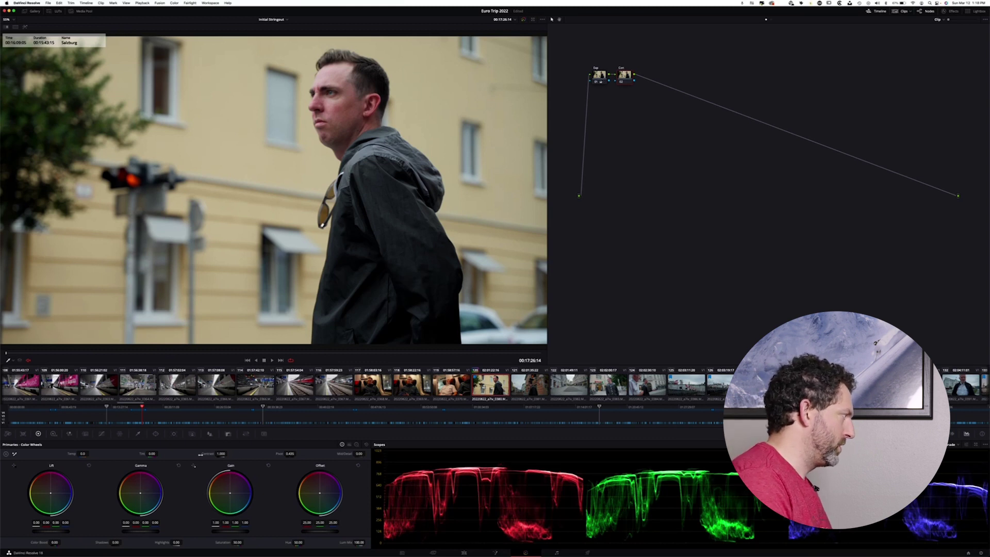
Step: Try contrast and pivot on the second node, reset both, then raise contrast to about 1.28
{"action": "left_click_drag", "start_coordinate": [202, 453], "coordinate": [227, 454]}
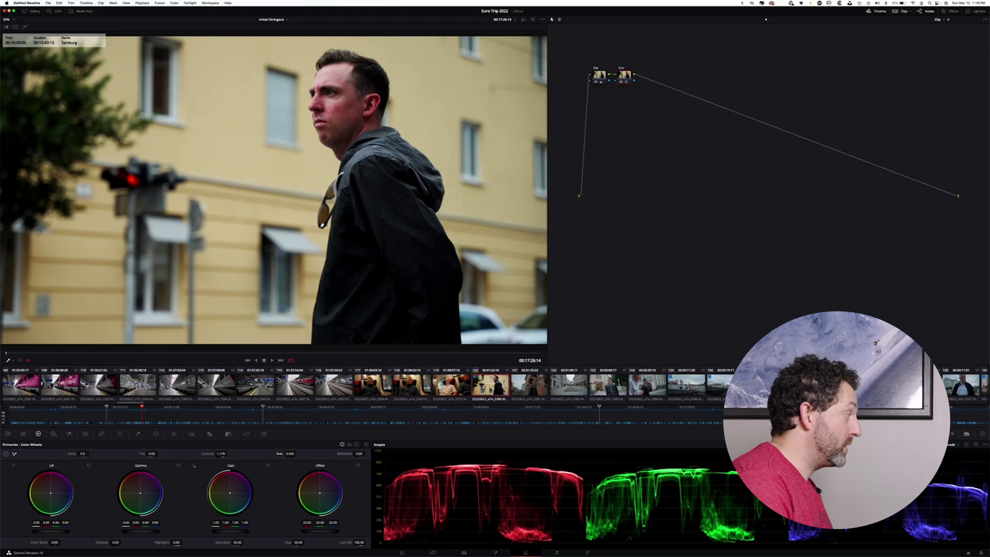
{"action": "mouse_move", "coordinate": [279, 454]}
{"action": "left_mouse_down"}
{"action": "mouse_move", "coordinate": [297, 454]}
{"action": "mouse_move", "coordinate": [279, 453]}
{"action": "left_mouse_up"}
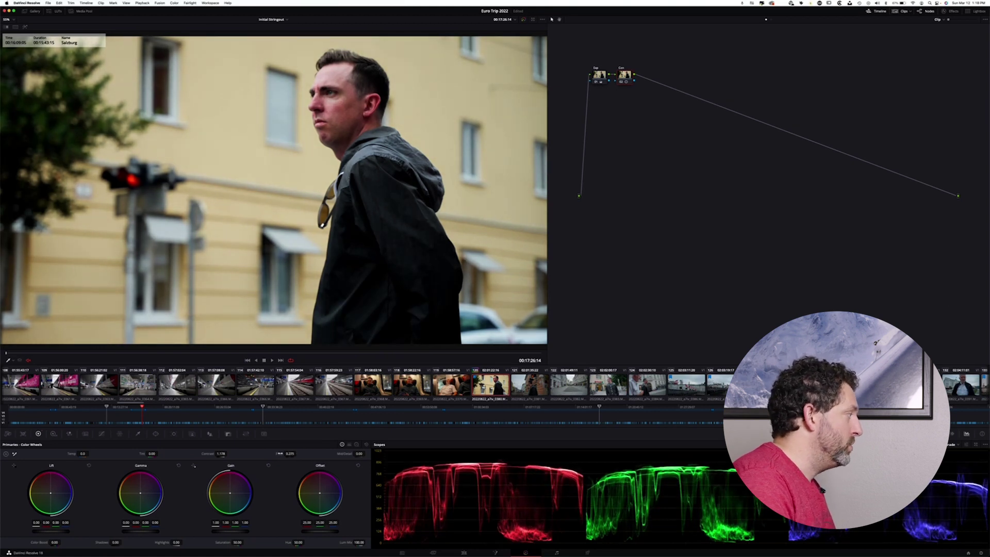
{"action": "double_click", "coordinate": [208, 454]}
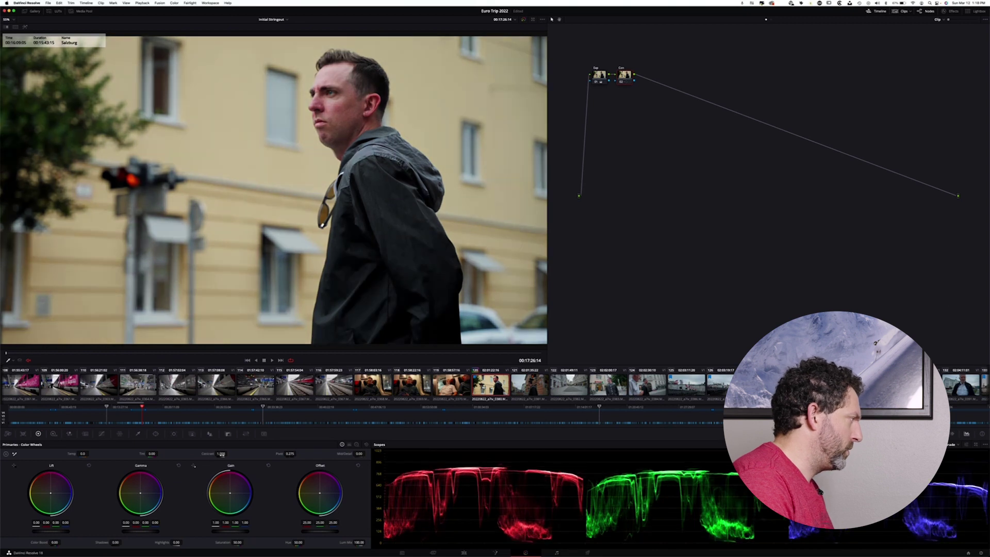
{"action": "double_click", "coordinate": [279, 454]}
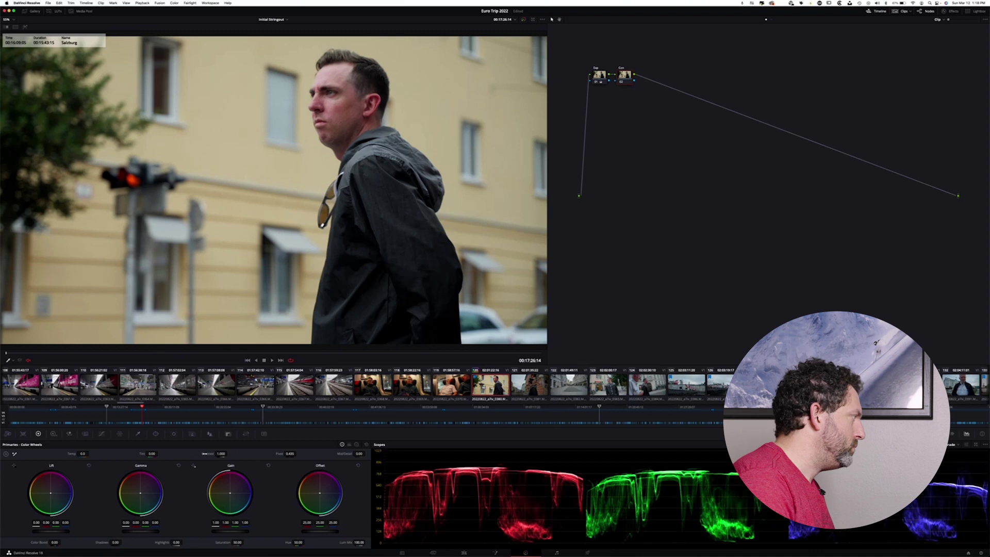
{"action": "left_click_drag", "start_coordinate": [205, 454], "coordinate": [296, 454]}
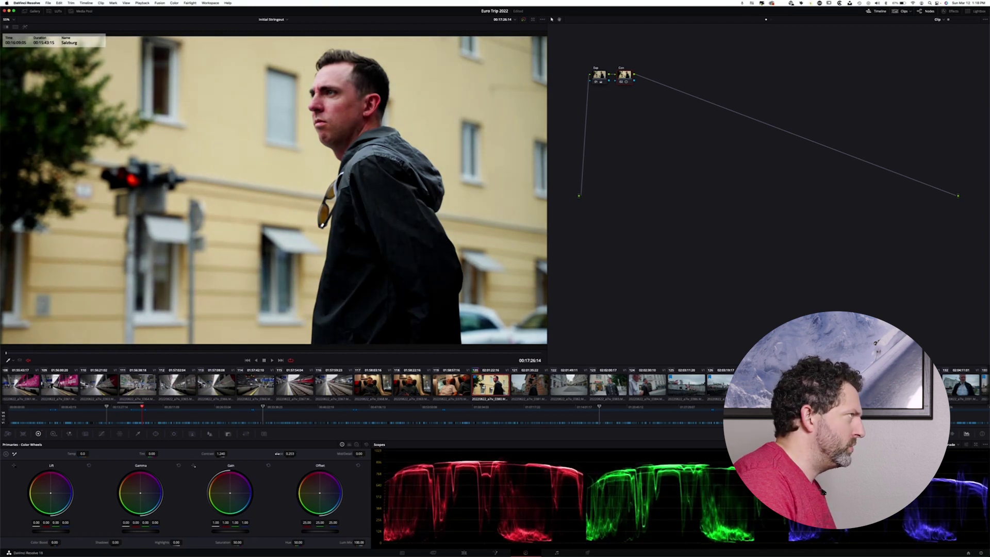
Step: Compare the contrast node off and on, then add a third serial node
{"action": "key", "text": "super+d"}
{"action": "key", "text": "super+d"}
{"action": "key", "text": "super+d"}
{"action": "key", "text": "super+d"}
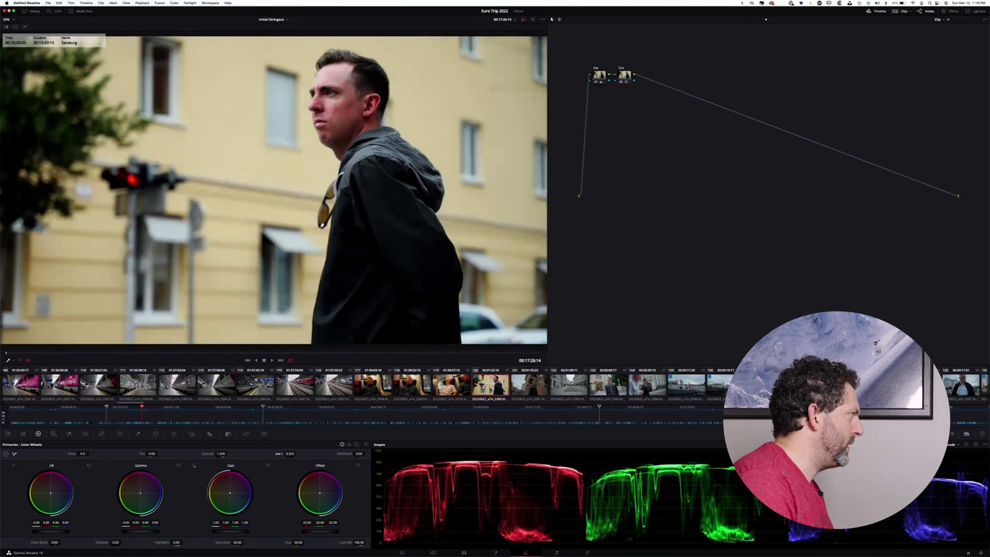
{"action": "key", "text": "super+d"}
{"action": "key", "text": "super+d"}
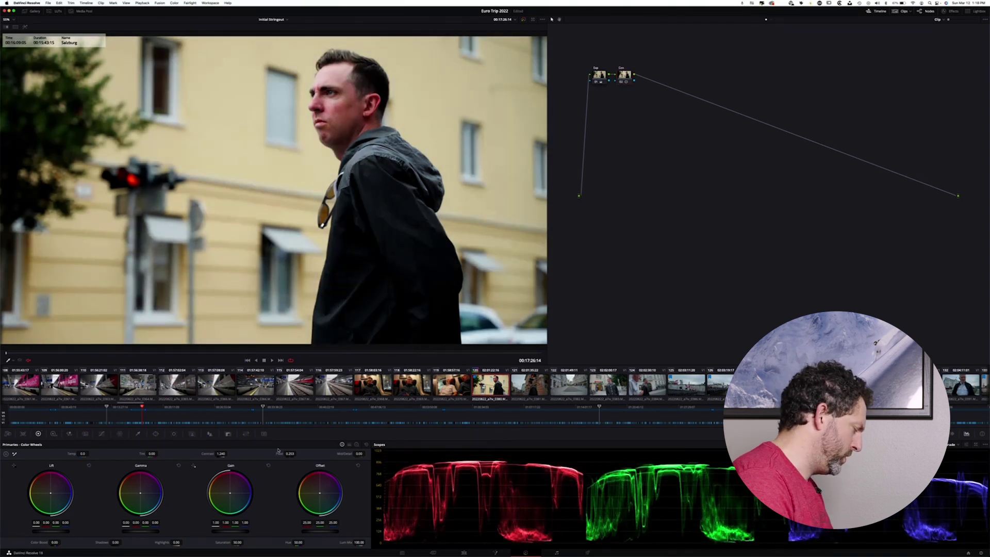
{"action": "key", "text": "alt+s"}
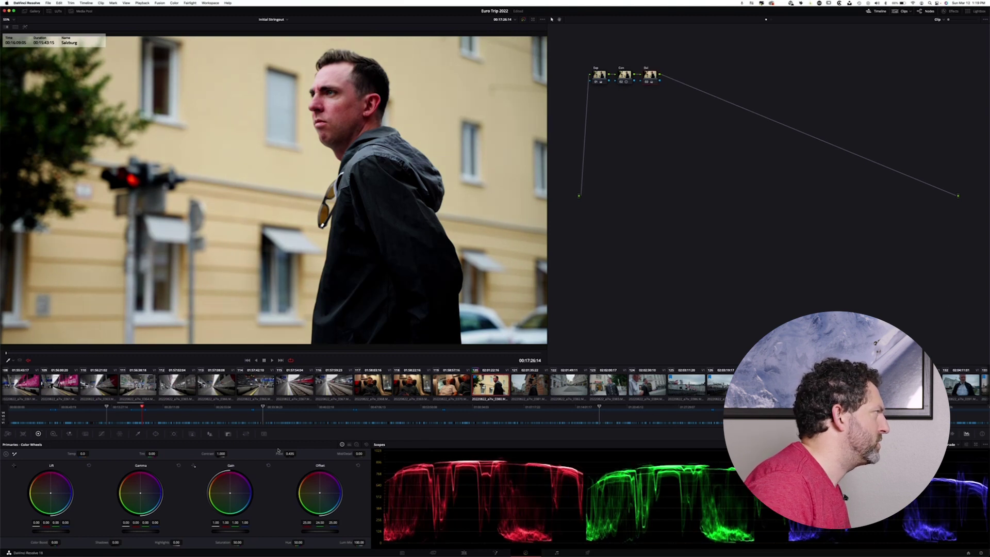
{"action": "key", "text": "ctrl+d"}
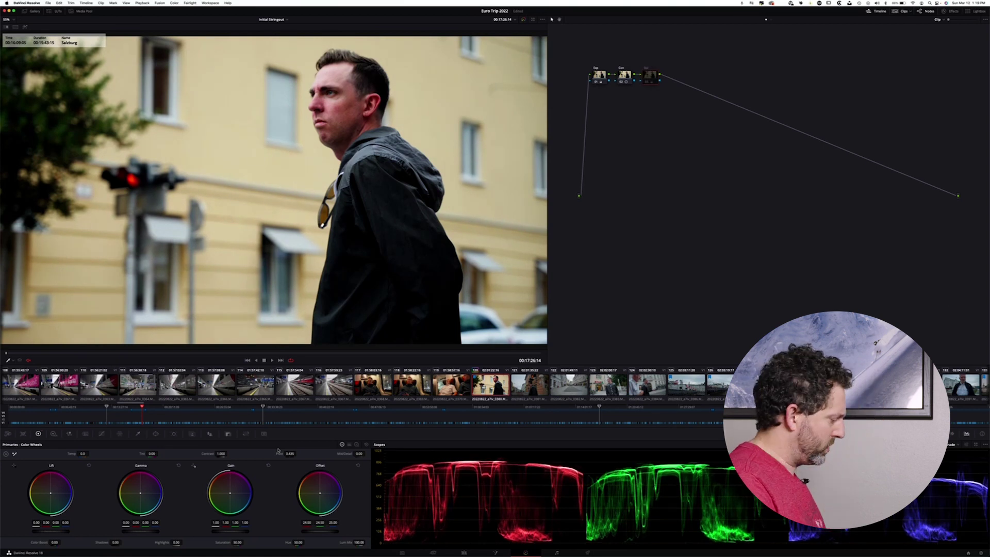
{"action": "key", "text": "ctrl+d"}
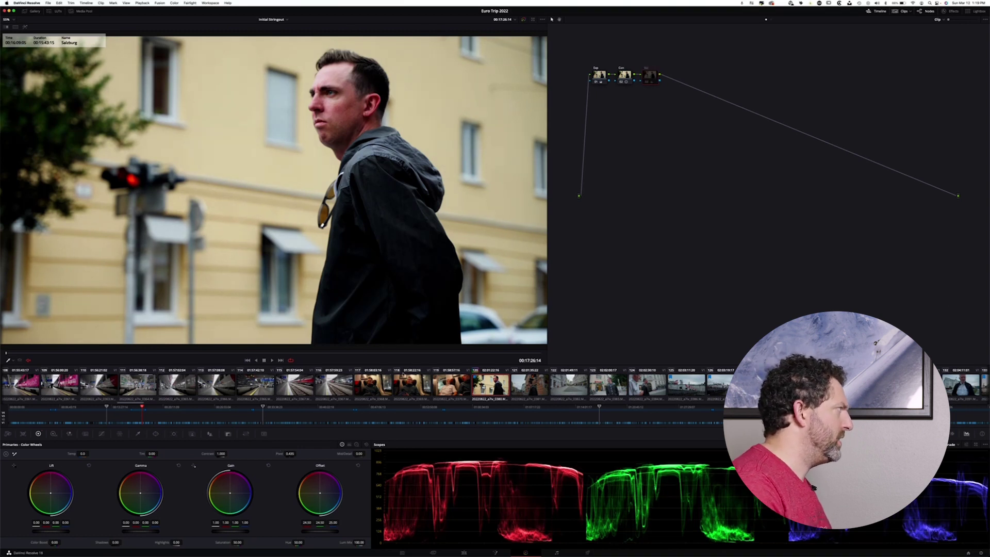
{"action": "key", "text": "ctrl+d"}
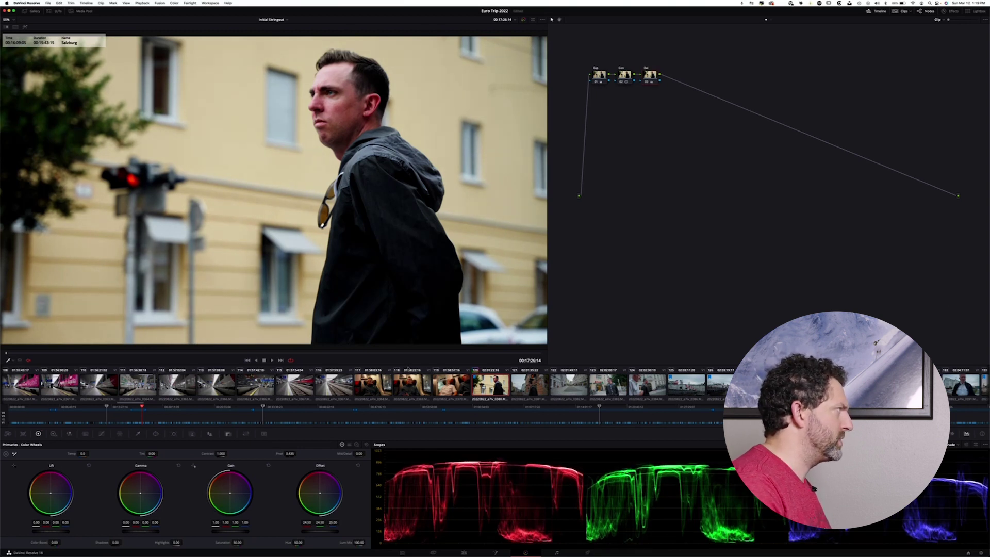
{"action": "key", "text": "ctrl+d"}
{"action": "key", "text": "ctrl+d"}
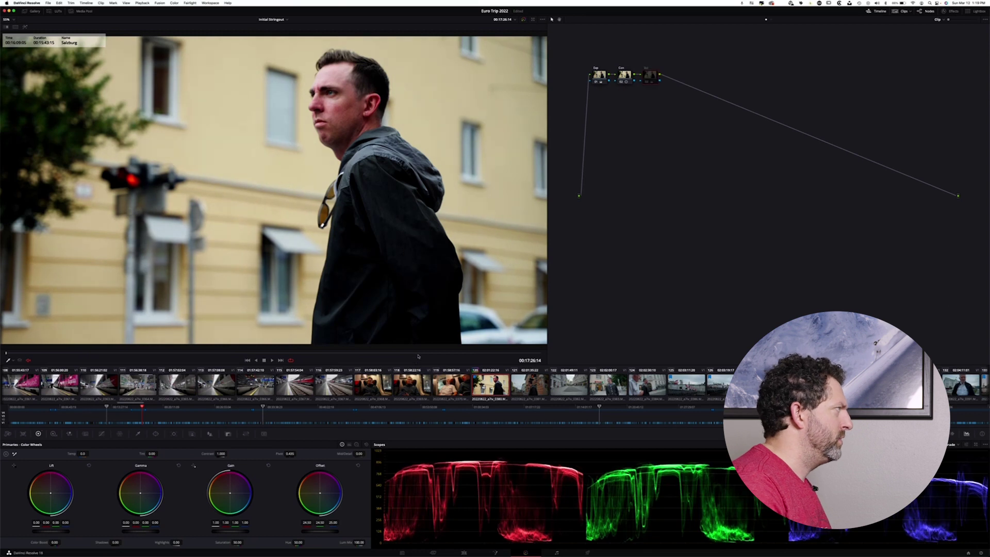
{"action": "key", "text": "ctrl+d"}
{"action": "key", "text": "ctrl+d"}
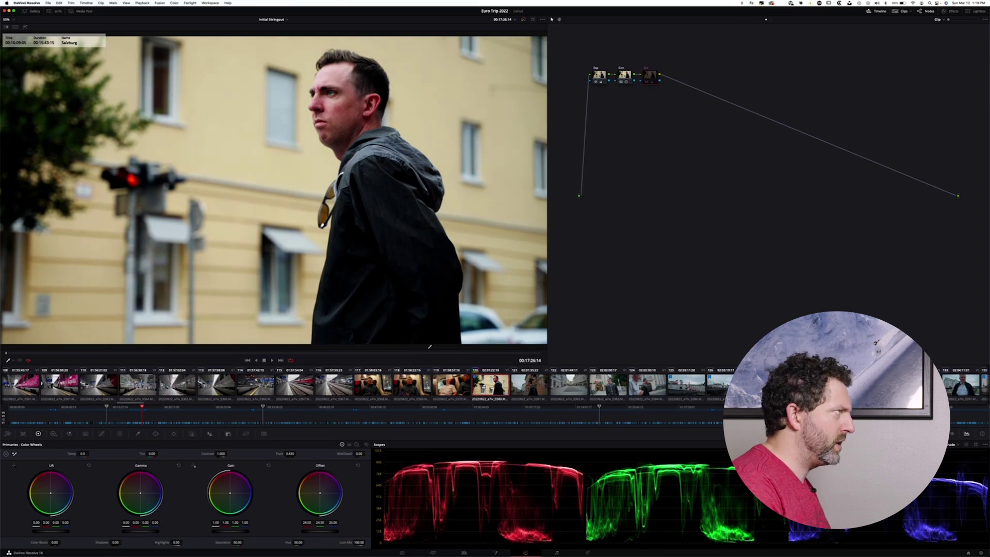
{"action": "key", "text": "ctrl+d"}
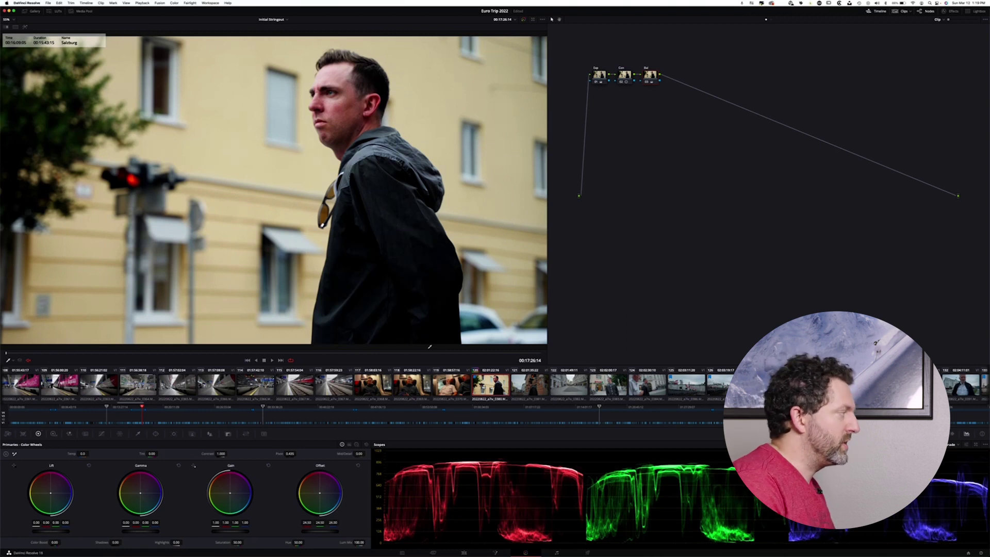
{"action": "key", "text": "ctrl+d"}
{"action": "key", "text": "ctrl+d"}
{"action": "key", "text": "ctrl+d"}
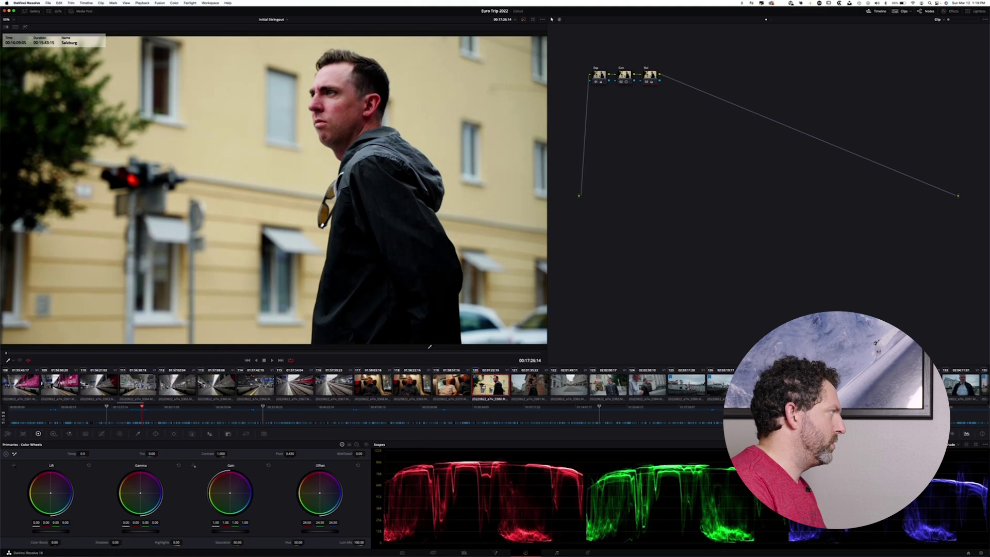
{"action": "key", "text": "ctrl+d"}
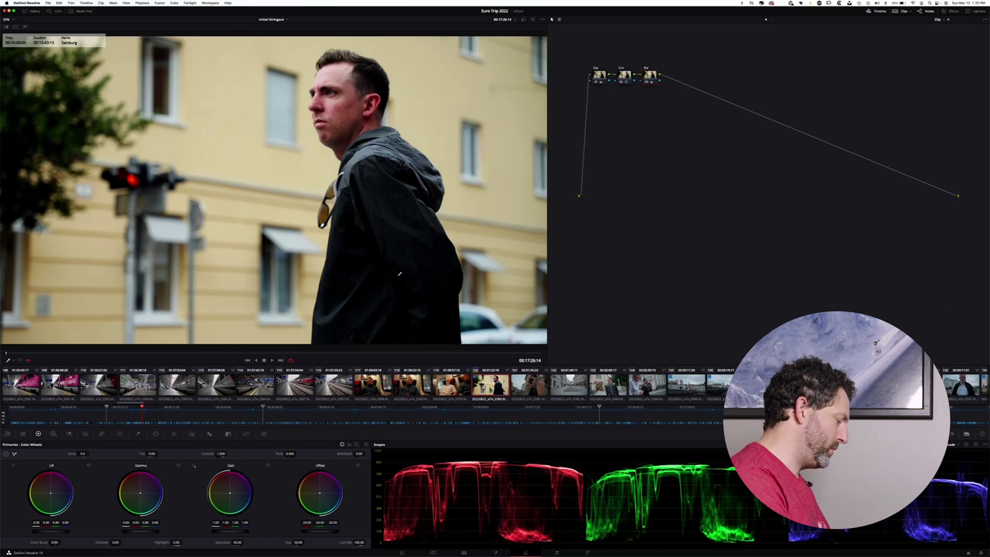
Step: Add a parallel node fed from the source image and place it lower in the graph
{"action": "key", "text": "alt+p"}
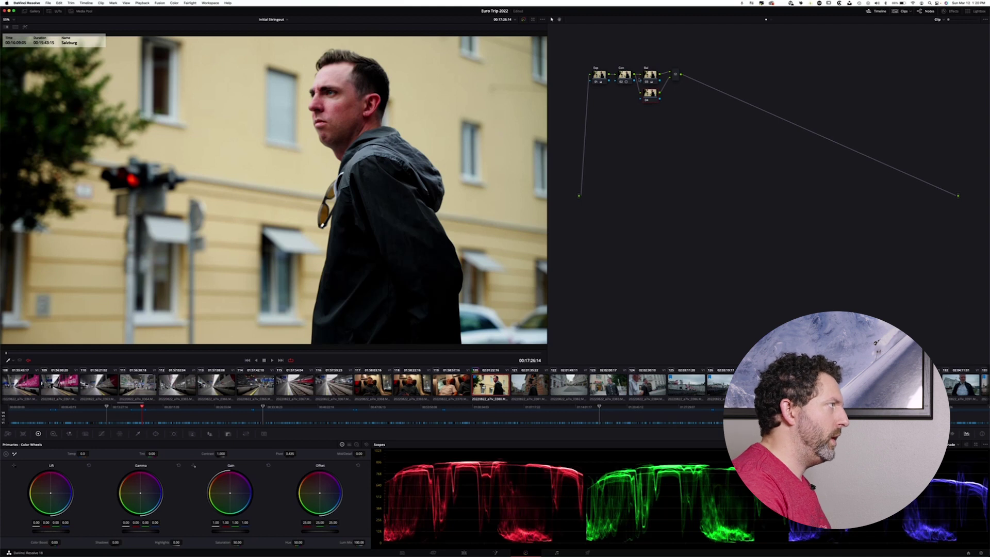
{"action": "left_click_drag", "start_coordinate": [641, 95], "coordinate": [580, 196]}
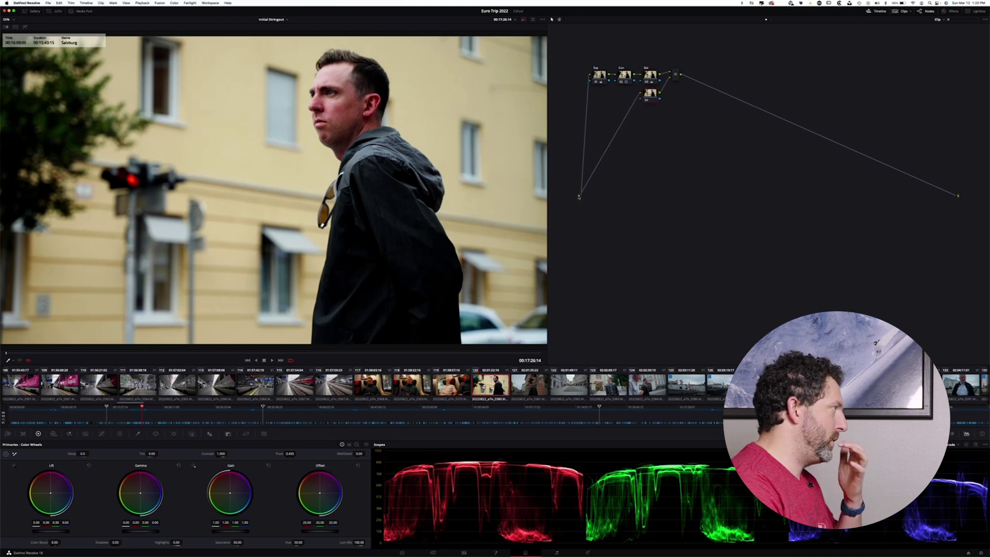
{"action": "left_click_drag", "start_coordinate": [650, 92], "coordinate": [652, 142]}
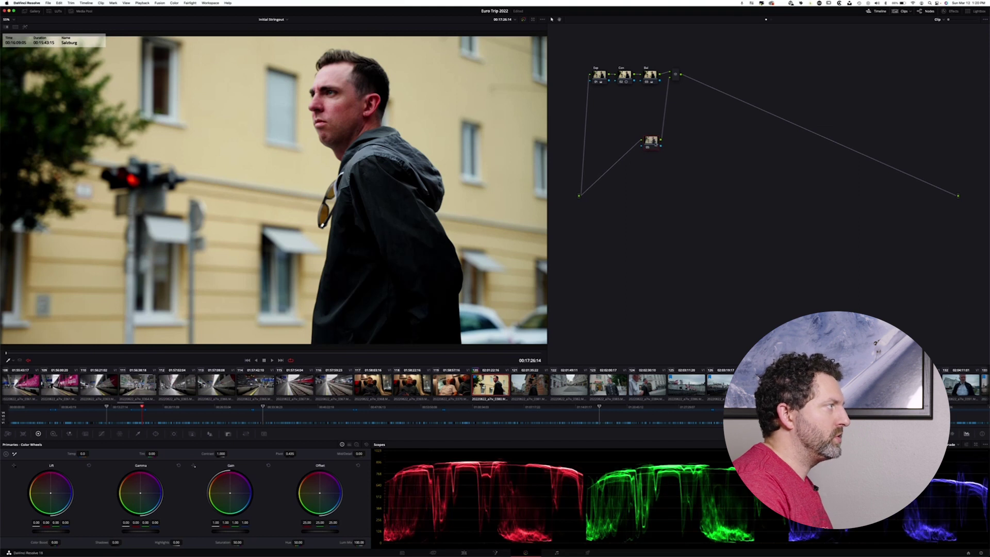
Step: Apply the Depth Map effect, found by searching 'depth', to the parallel node and preview it
{"action": "left_click", "coordinate": [948, 12]}
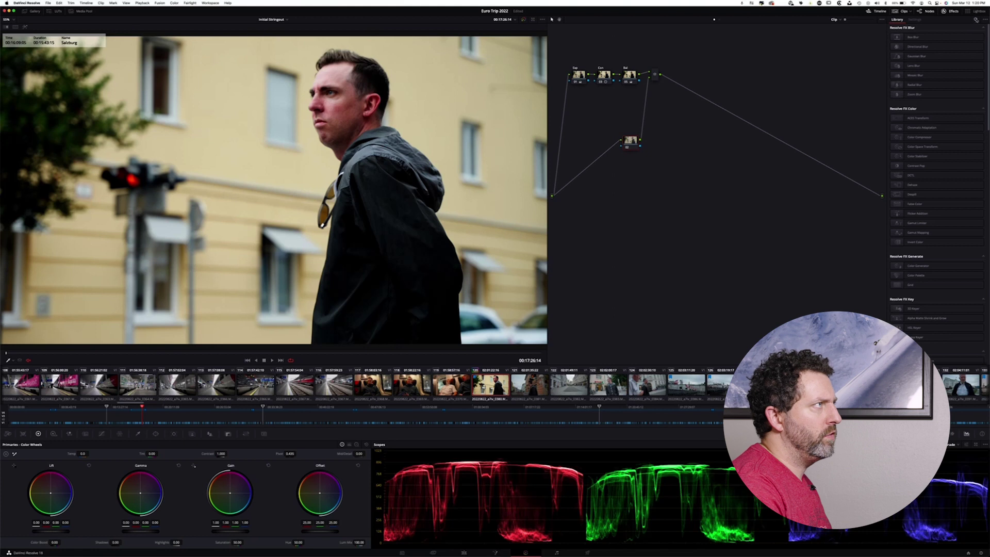
{"action": "left_click", "coordinate": [975, 19]}
{"action": "type", "text": "de"}
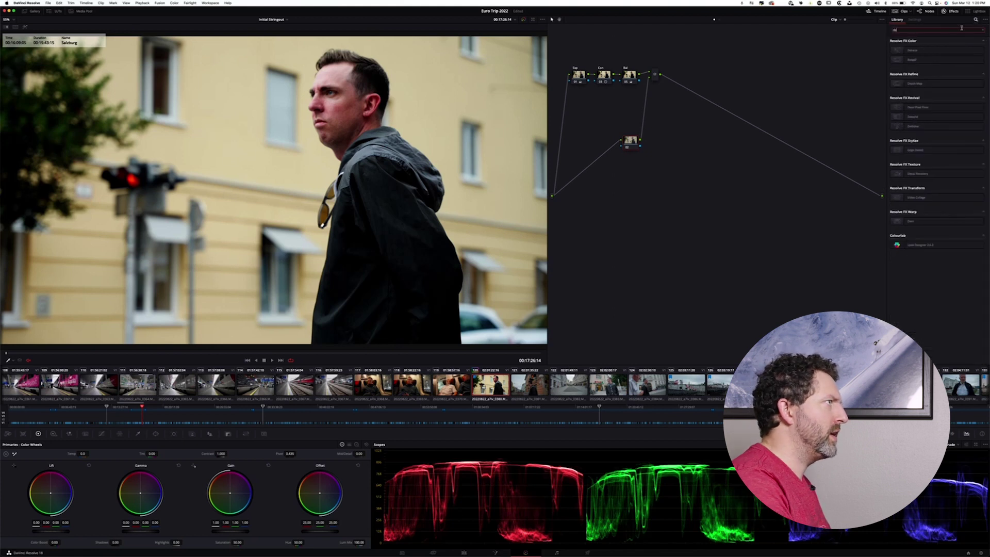
{"action": "type", "text": "pth"}
{"action": "left_click_drag", "start_coordinate": [954, 51], "coordinate": [630, 142]}
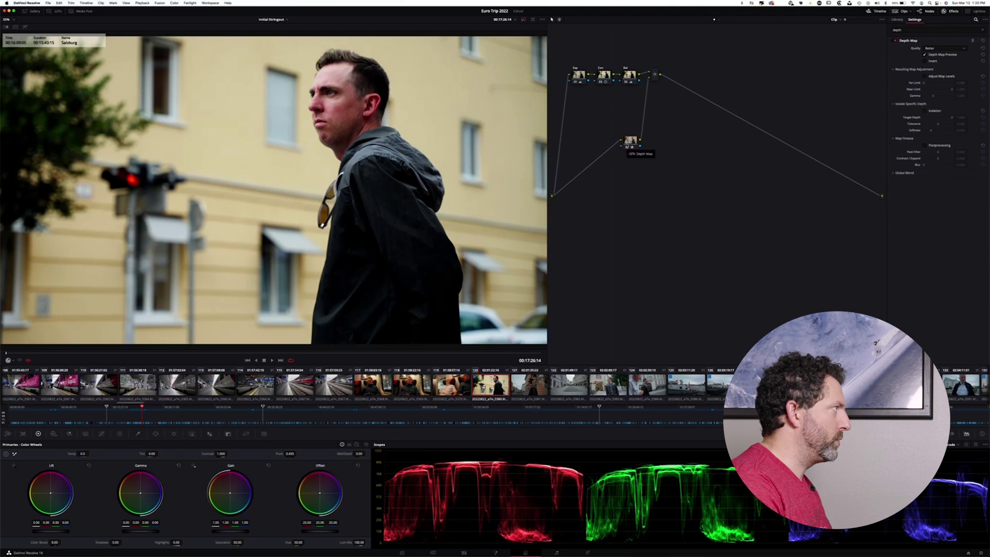
{"action": "left_click", "coordinate": [925, 54]}
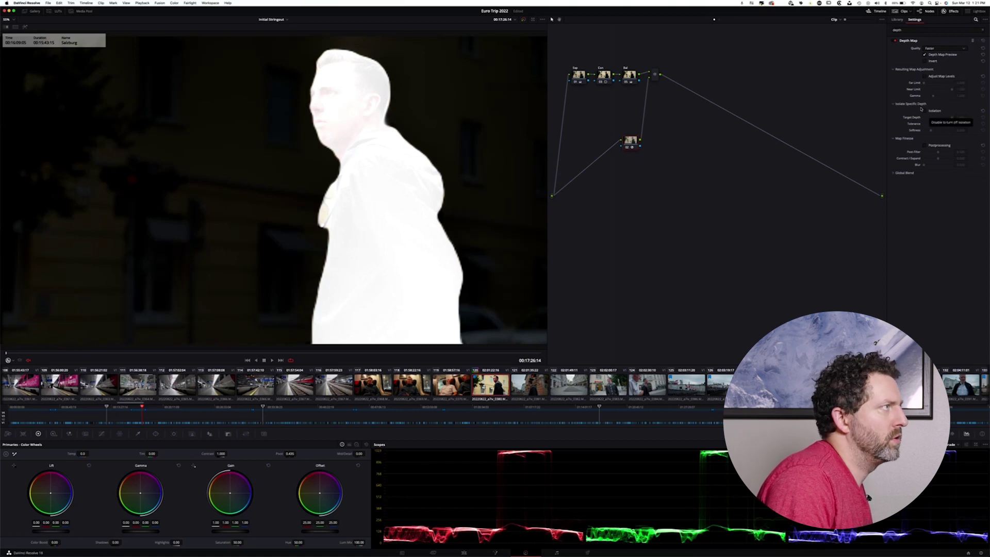
Step: Raise the far limit, lower the near limit, invert the map, use Better quality, and disable the preview
{"action": "left_click", "coordinate": [925, 76]}
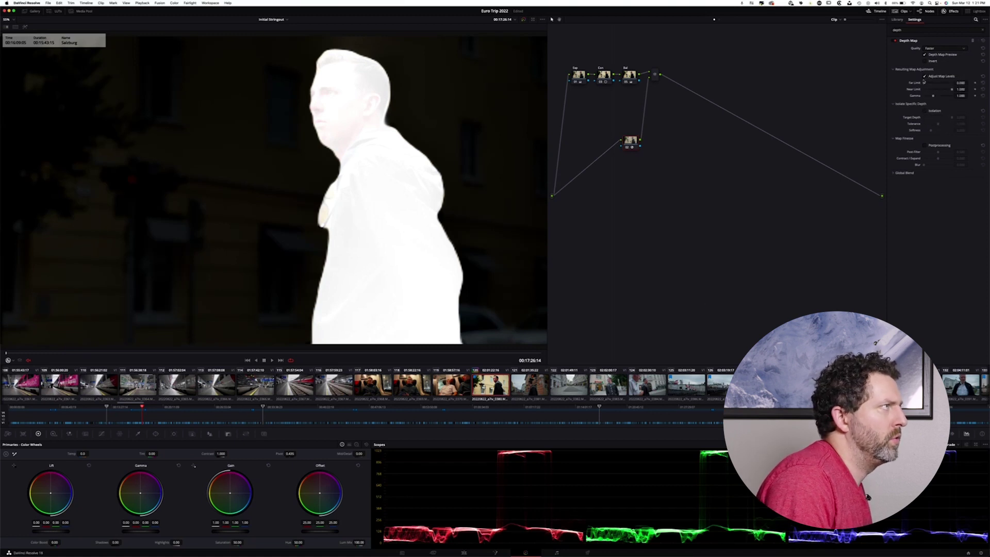
{"action": "left_click_drag", "start_coordinate": [925, 83], "coordinate": [931, 86]}
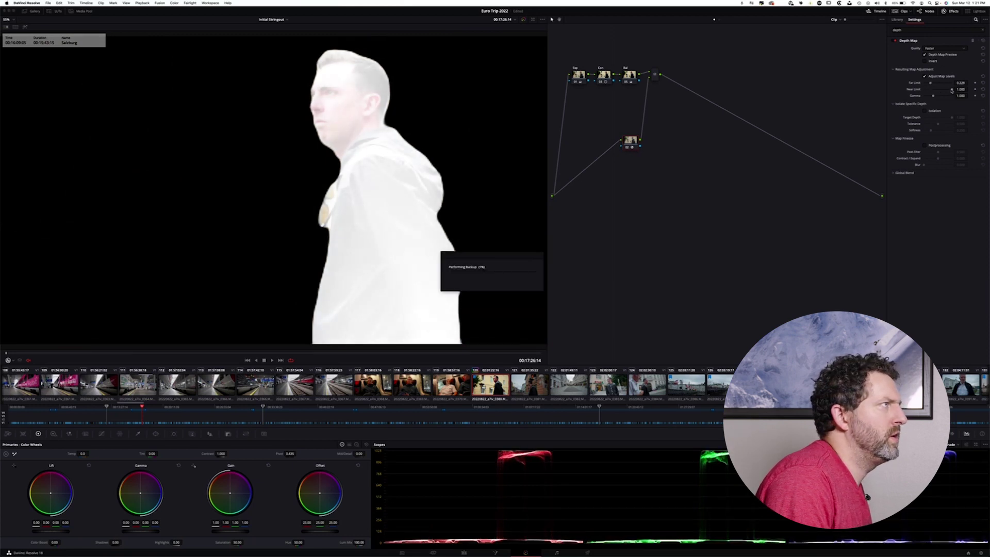
{"action": "left_click_drag", "start_coordinate": [952, 90], "coordinate": [945, 93]}
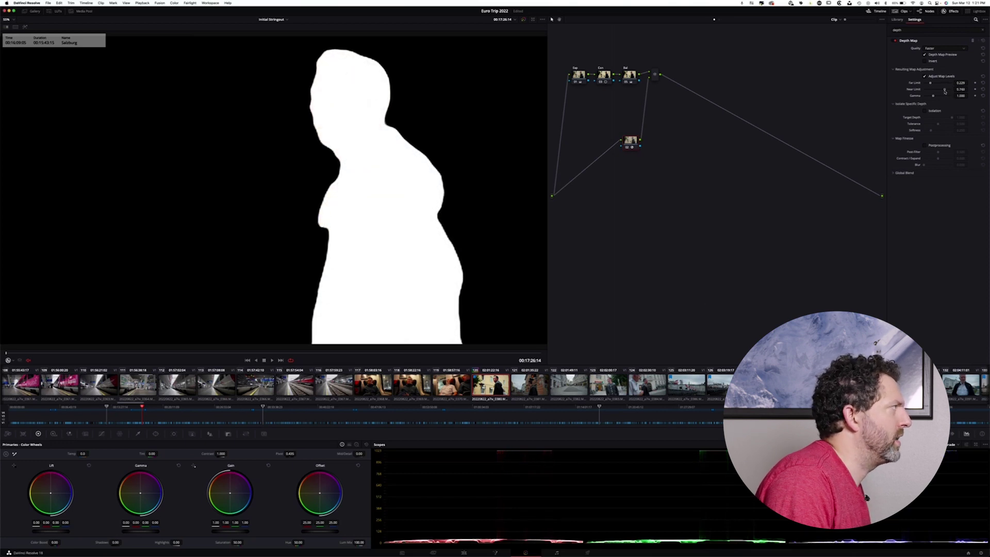
{"action": "left_click", "coordinate": [926, 61]}
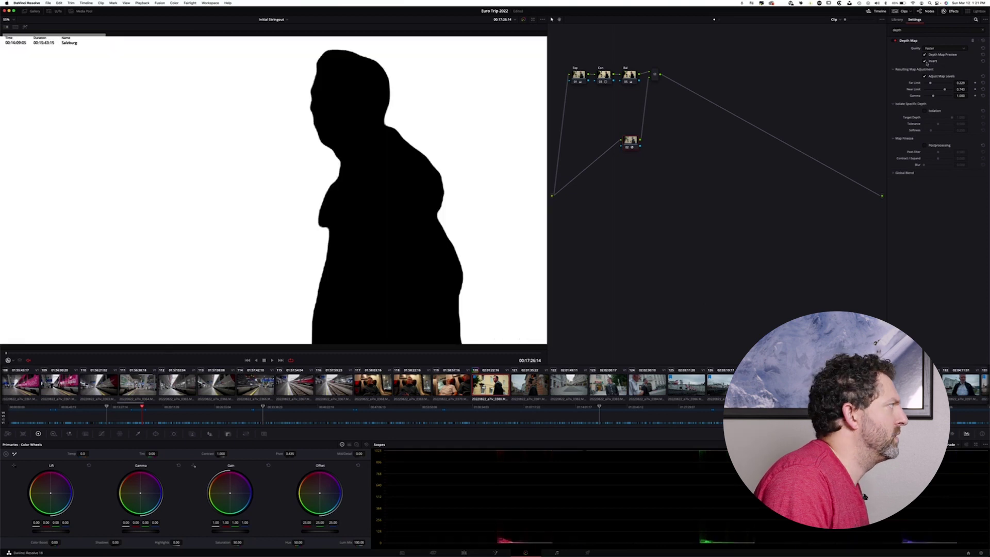
{"action": "left_click", "coordinate": [928, 48]}
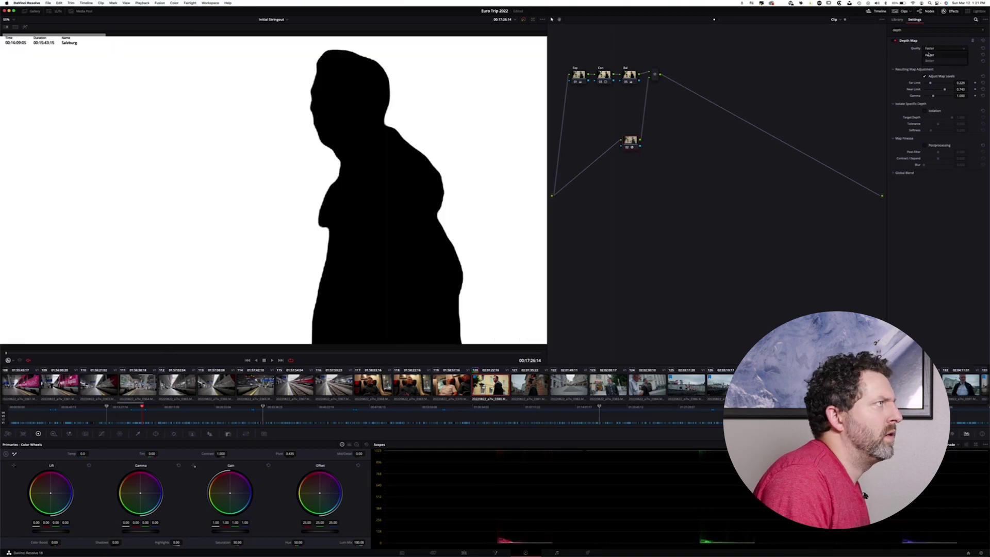
{"action": "left_click", "coordinate": [929, 60]}
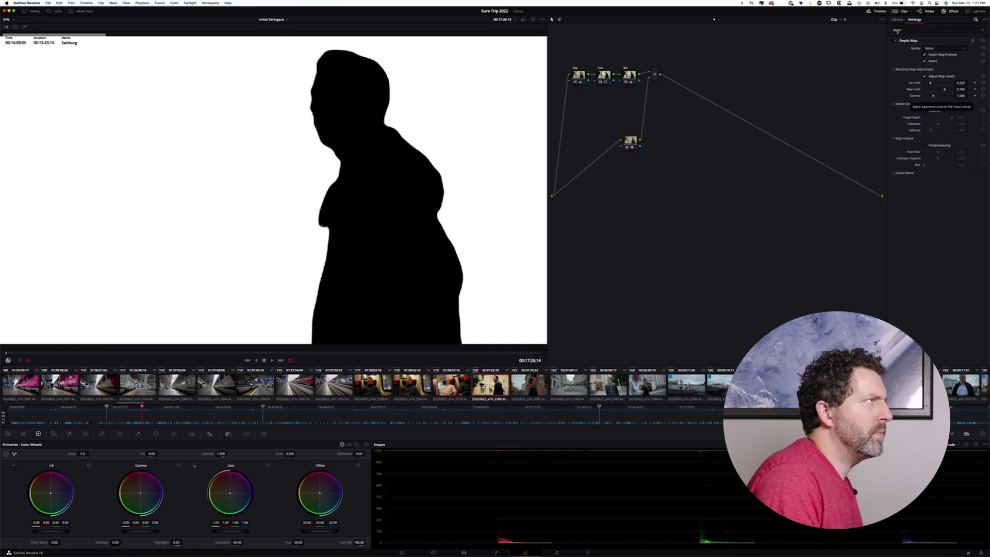
{"action": "left_click", "coordinate": [925, 55]}
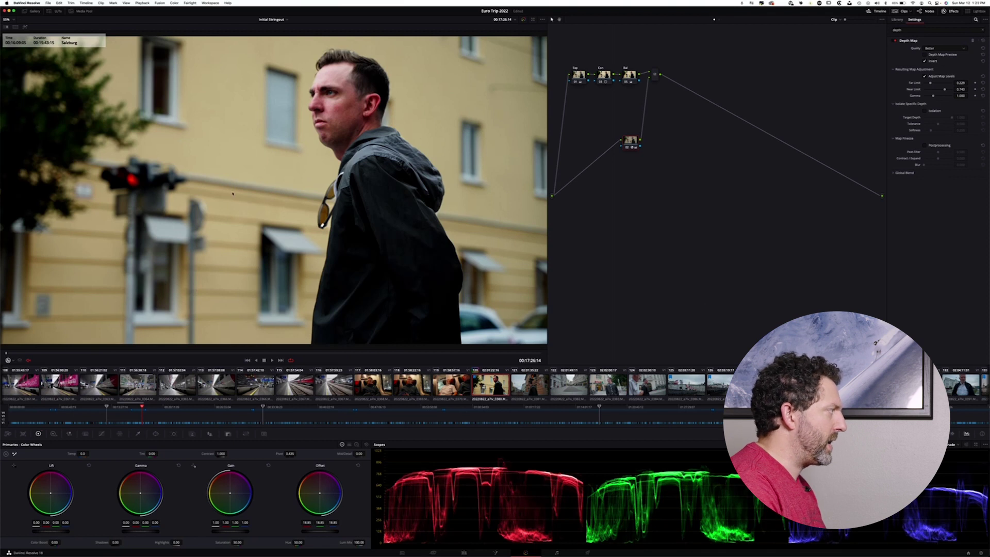
Step: Toggle the depth-keyed node off and on to compare the darkened background
{"action": "key", "text": "super+d"}
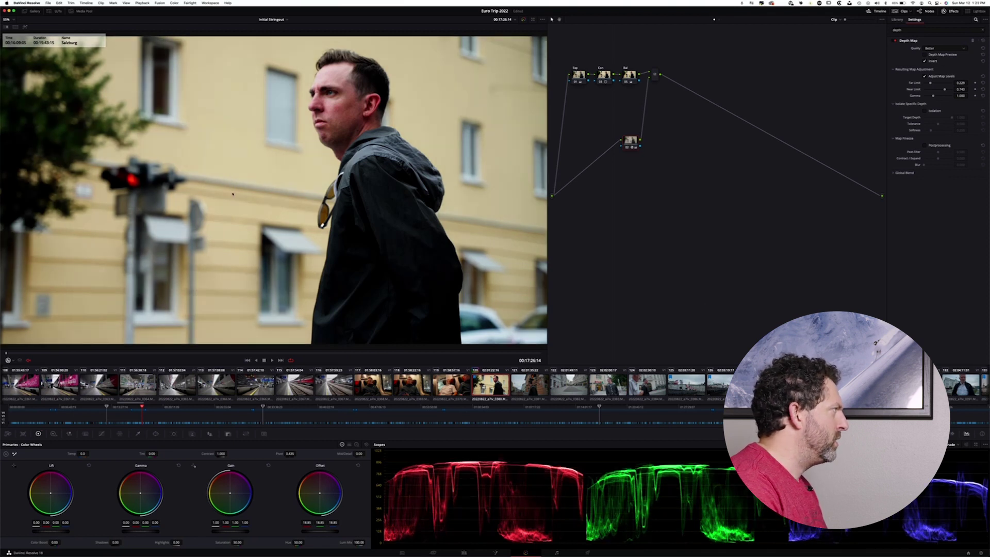
{"action": "key", "text": "super+d"}
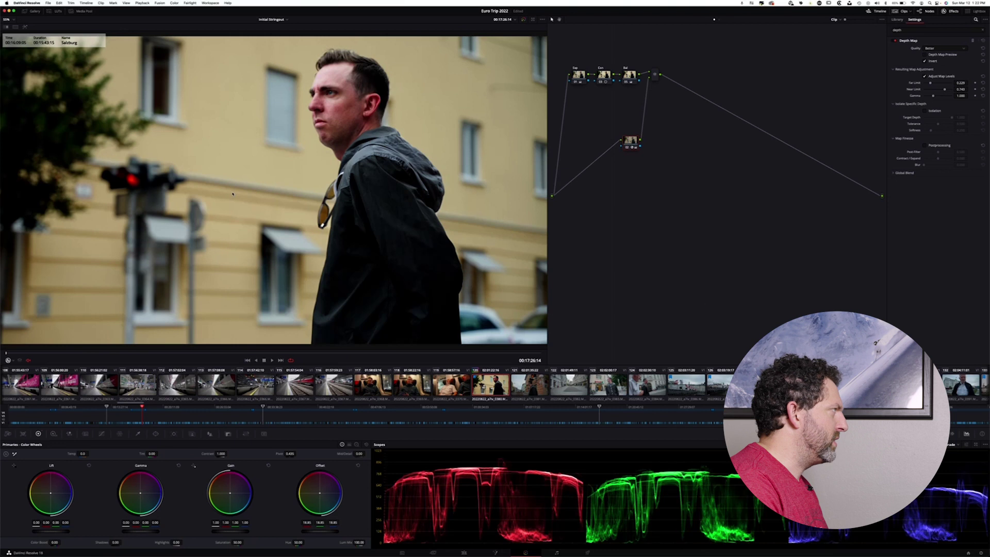